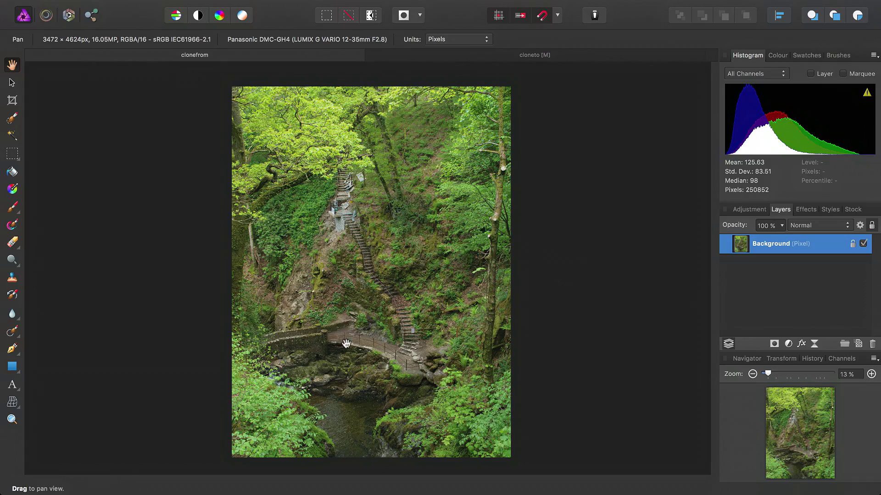
Zoom and pan from the bridge up to the upper stone stairs at about 63%.
scroll(346, 344, "up", 6)
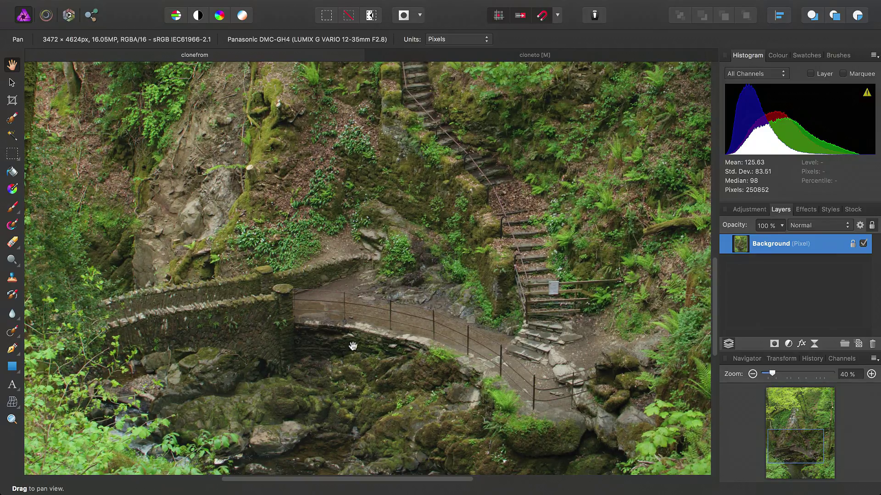
left_click_drag(347, 344, 499, 162)
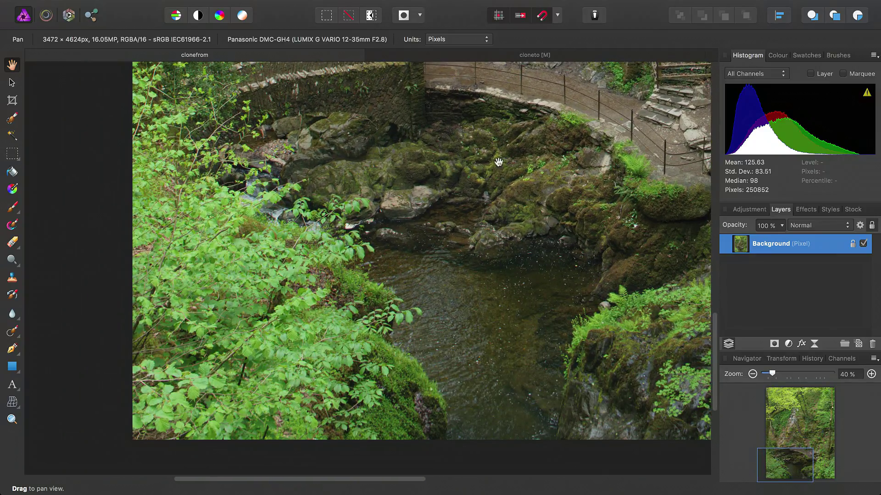
scroll(499, 162, "up", 10)
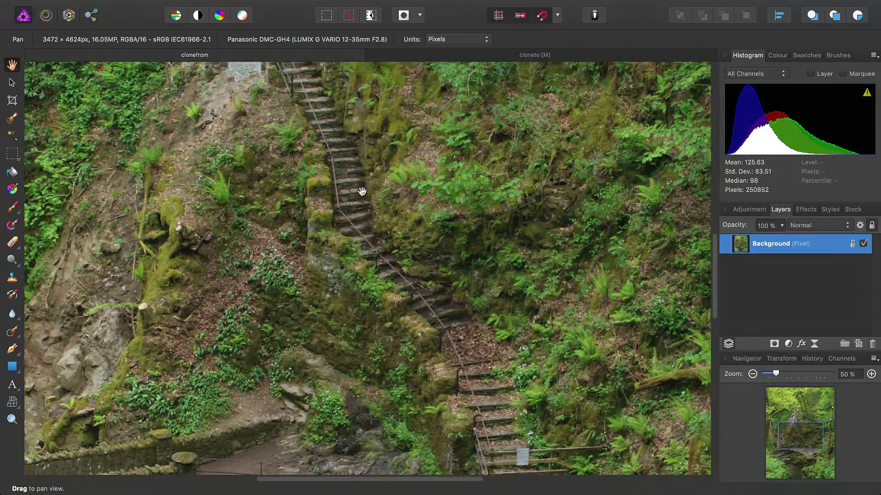
scroll(362, 191, "up", 5)
scroll(329, 226, "down", 10)
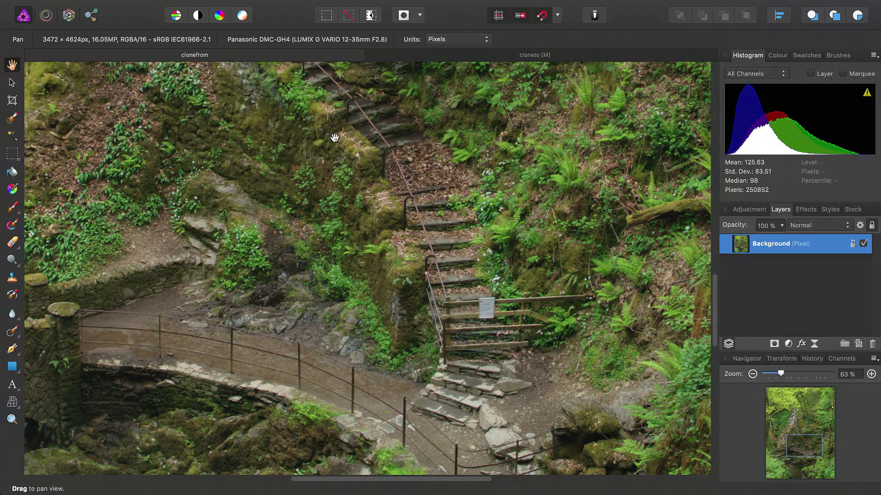
left_click_drag(334, 138, 395, 333)
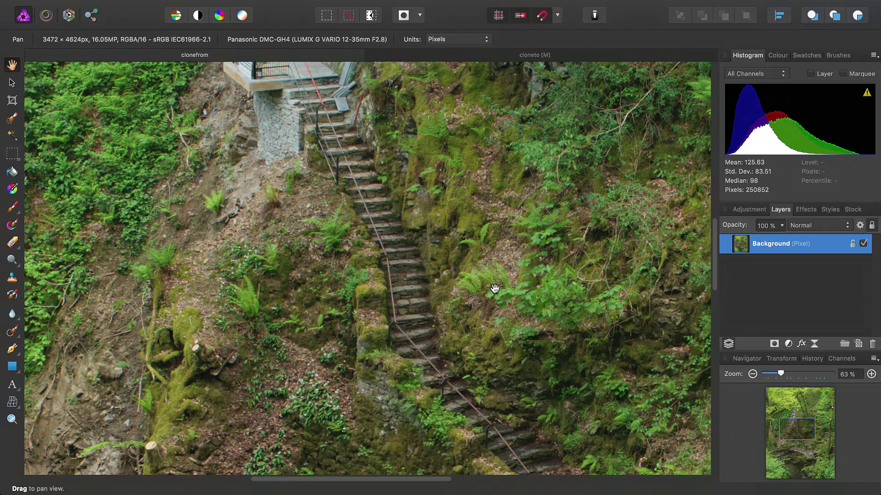
Sample the stone steps with a large, 0%-hardness Clone Brush, then switch to the quarry photo.
left_click(13, 278)
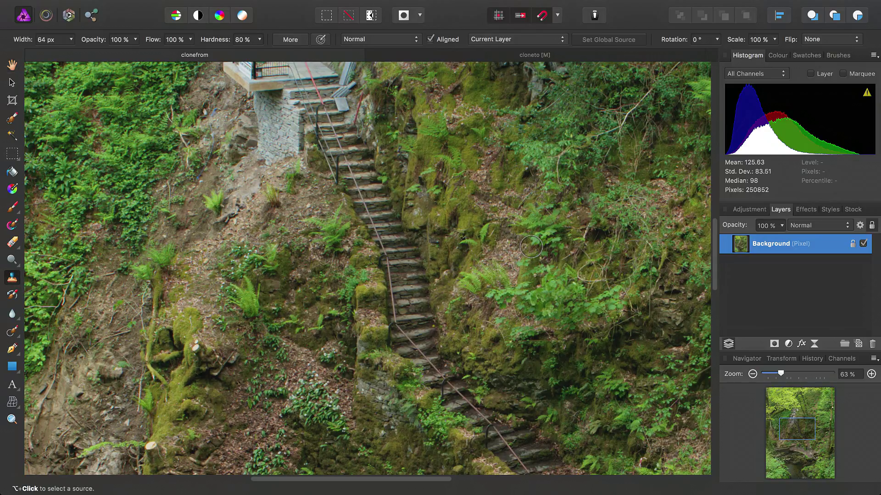
key("bracketright")
key("bracketright")
key("bracketright")
key("bracketright")
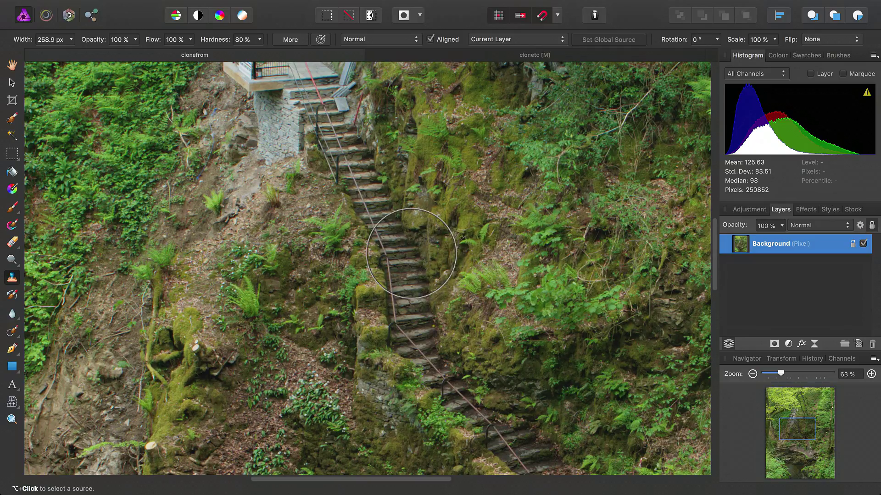
left_click(260, 40)
left_click_drag(184, 55, 174, 55)
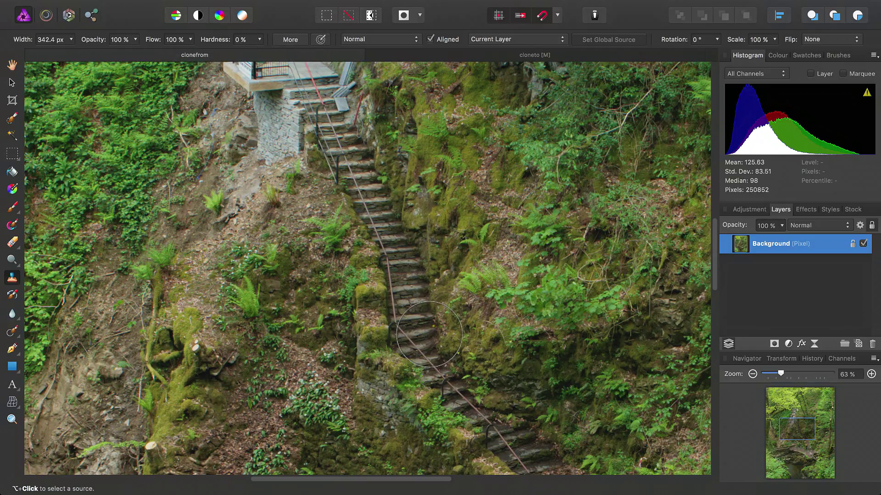
key("bracketright")
key("bracketright")
key("bracketright")
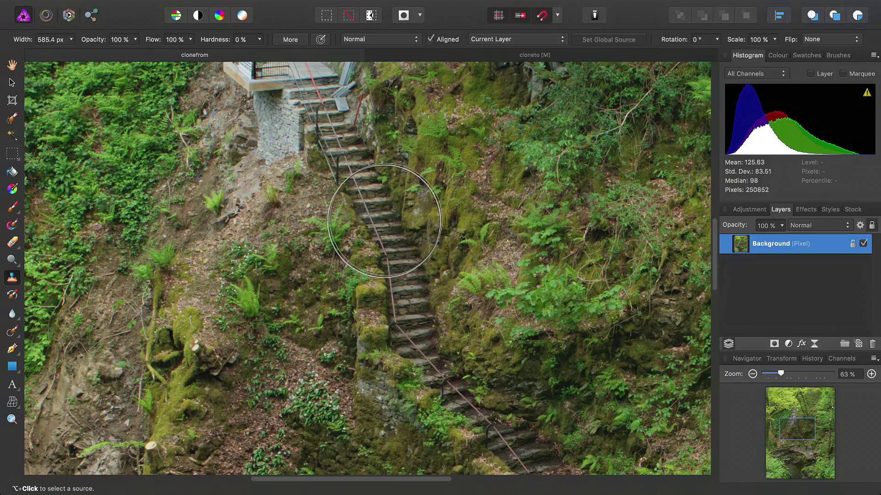
left_click(379, 217, "alt")
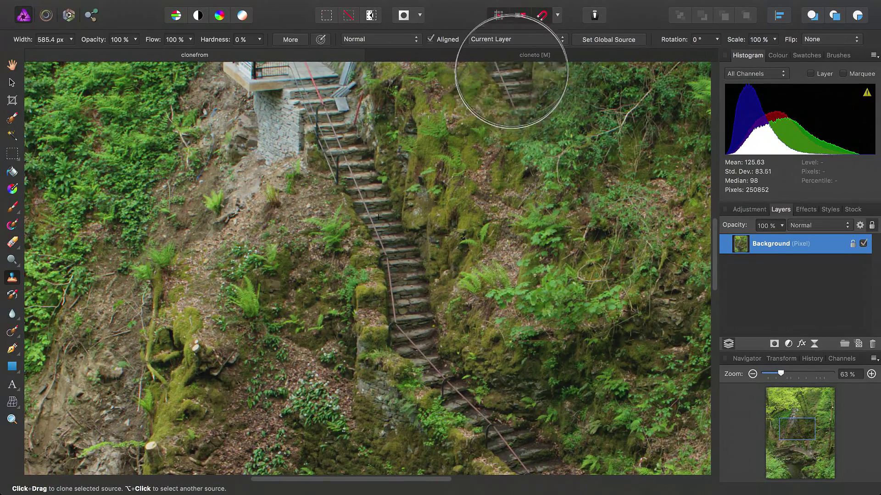
left_click(523, 55)
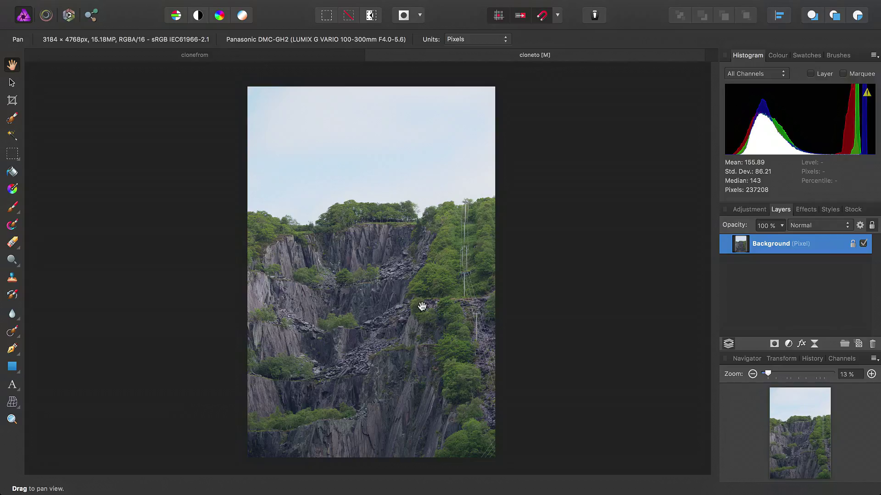
Pick the Clone Brush, lower its hardness and set sampling to Global.
left_click(12, 280)
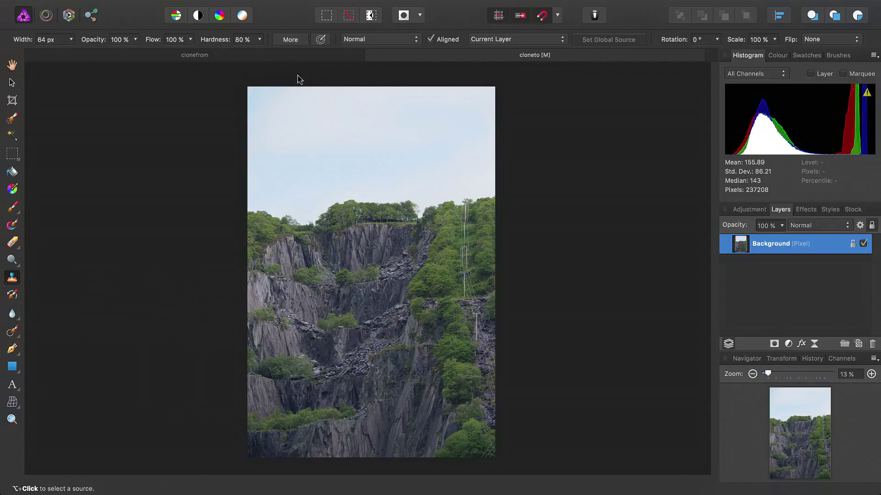
left_click_drag(259, 40, 235, 62)
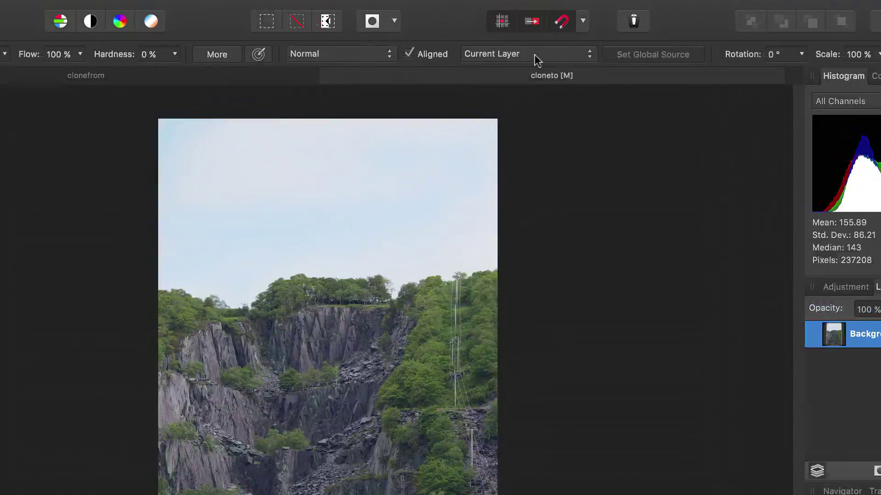
left_click(515, 40)
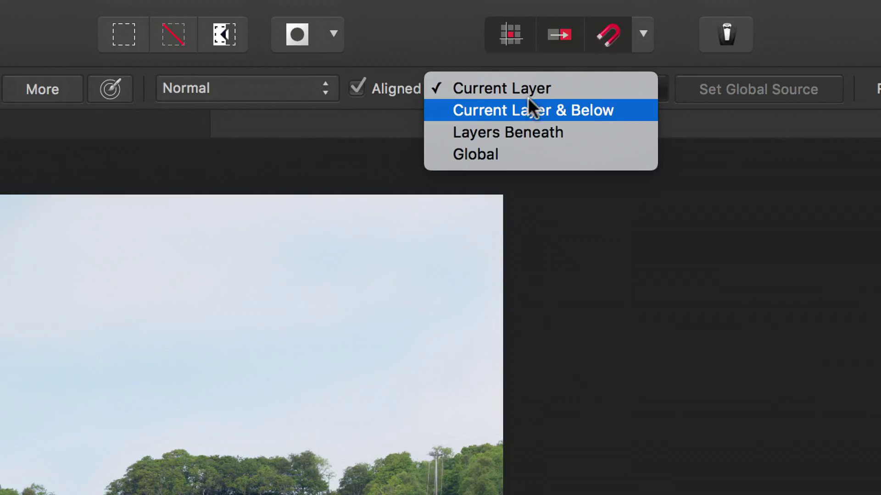
left_click(489, 156)
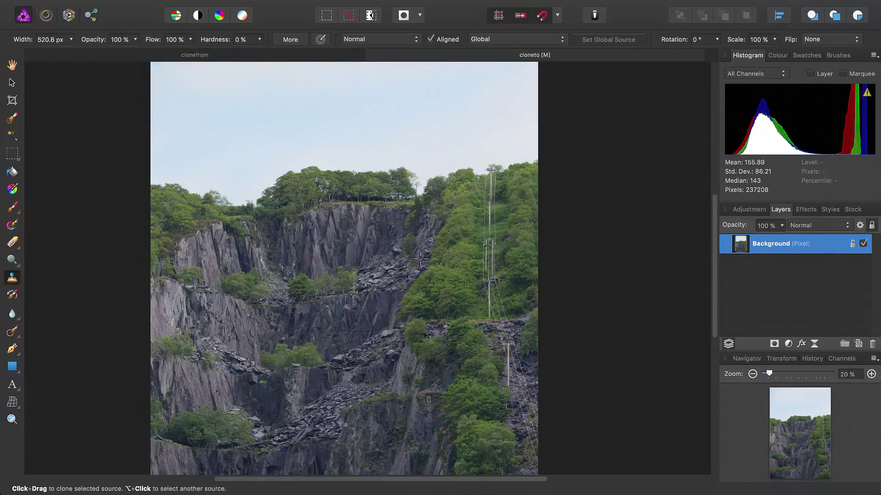
Zoom into the quarry cliff and paint a test clone stroke of the steps.
scroll(419, 259, "up", 5)
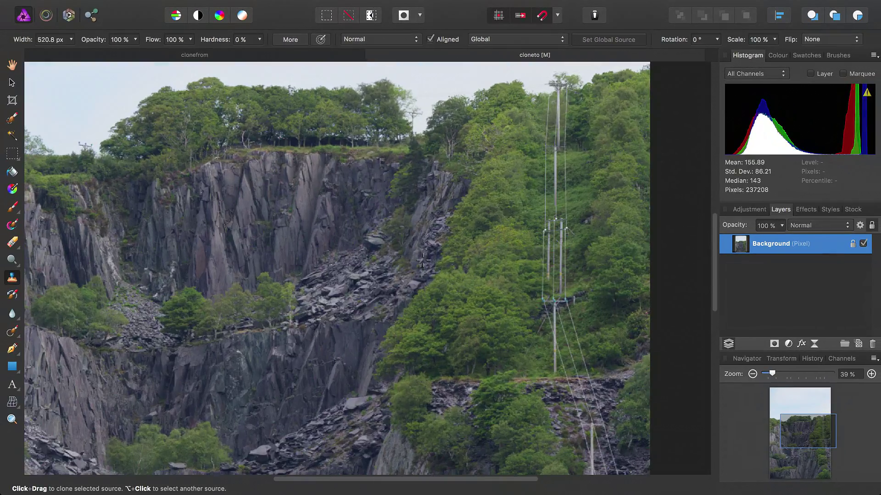
scroll(520, 235, "up", 3)
scroll(520, 234, "left", 3)
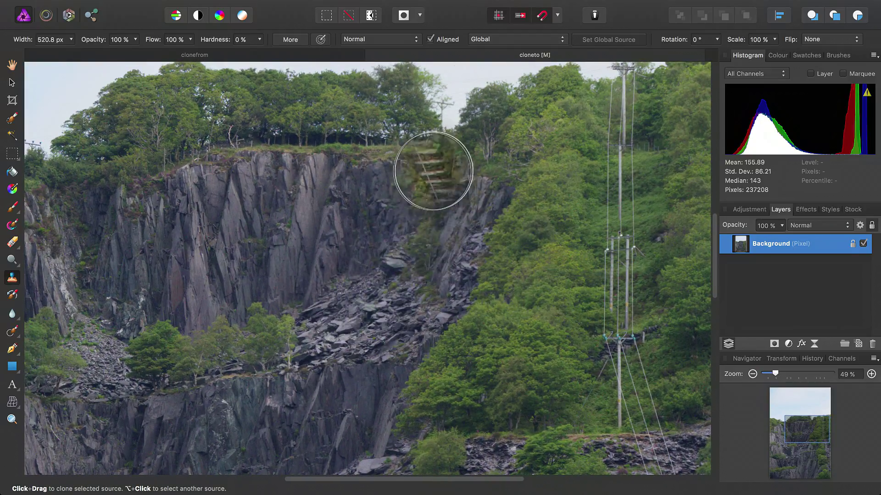
scroll(472, 211, "down", 8)
scroll(472, 210, "left", 5)
scroll(452, 213, "down", 8)
scroll(453, 213, "left", 4)
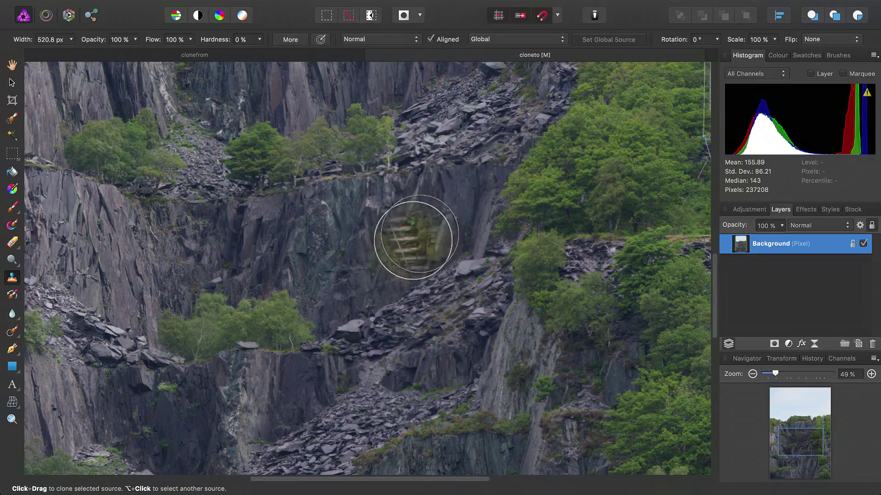
left_click_drag(410, 232, 411, 232)
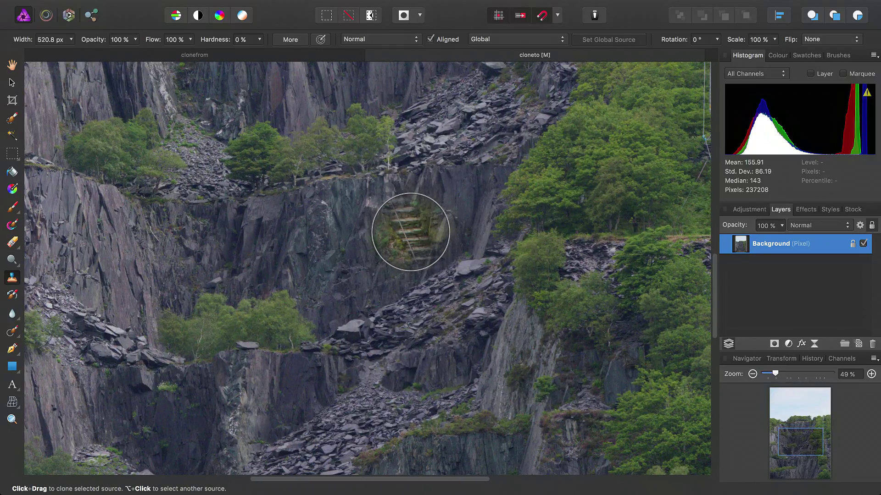
scroll(416, 285, "up", 10)
scroll(417, 284, "right", 2)
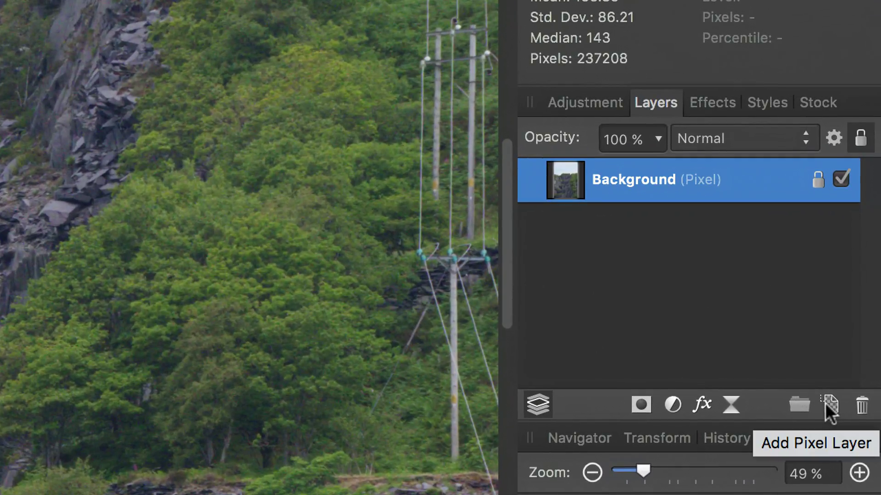
Add an empty pixel layer and stamp the steps onto the cliff, flipped horizontally.
left_click(830, 402)
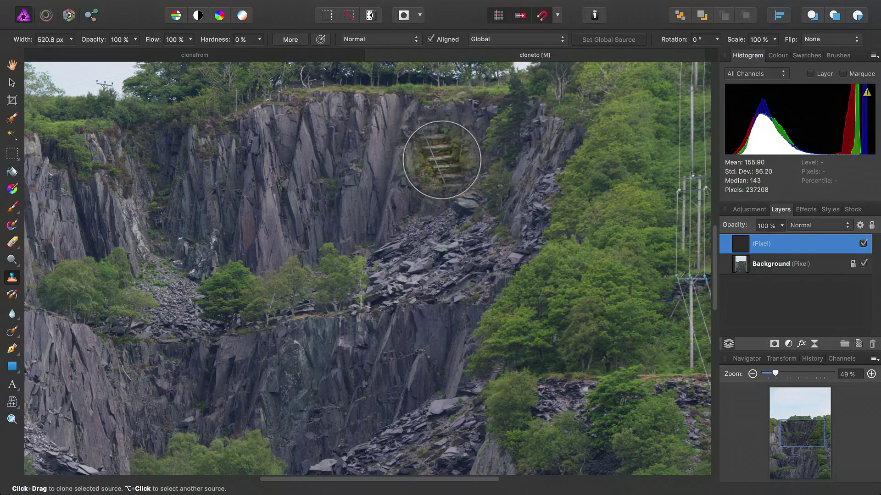
left_click(442, 160)
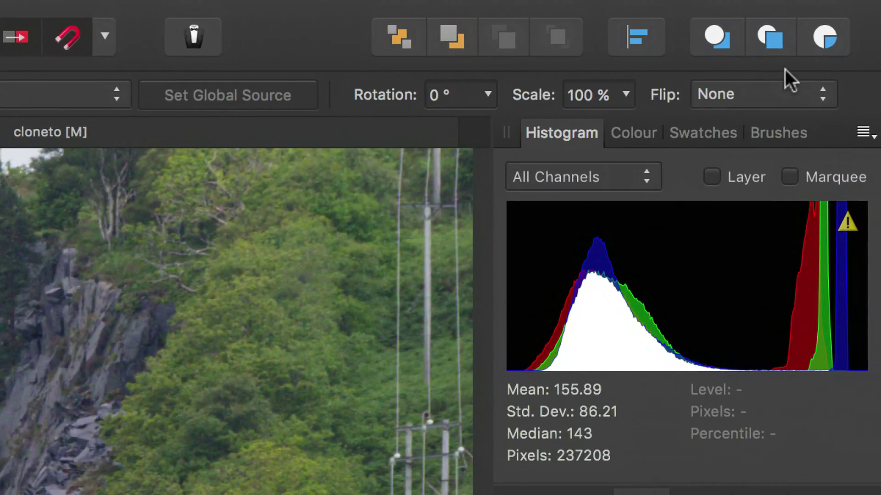
left_click(761, 92)
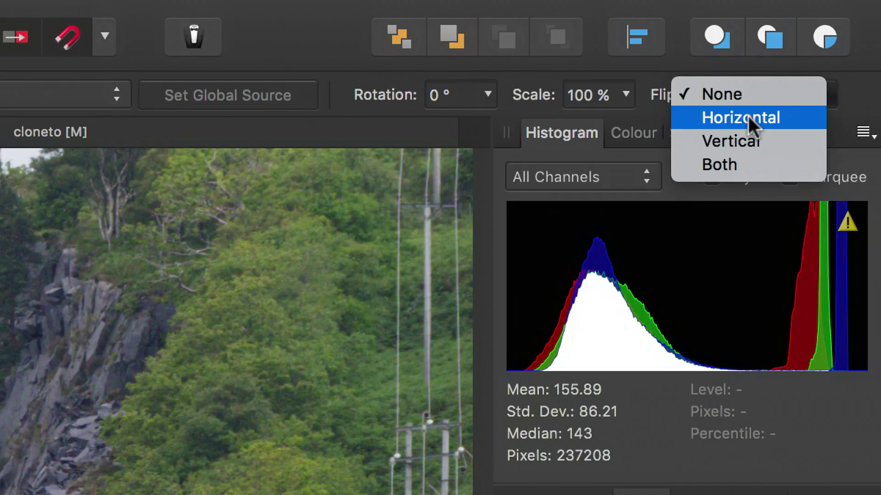
left_click(747, 116)
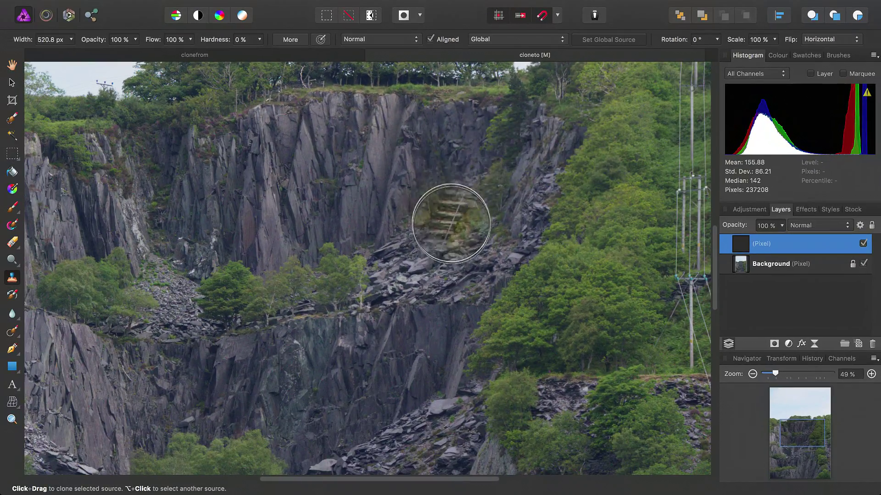
left_click(460, 215)
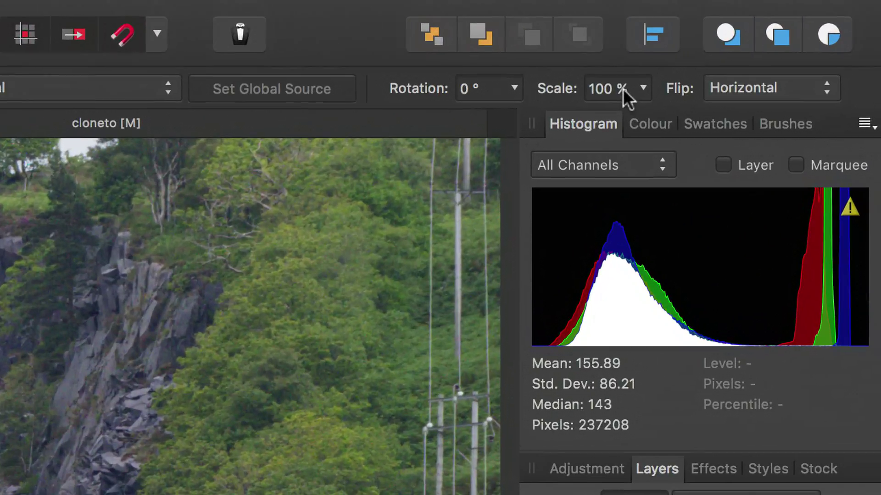
Shrink the cloned steps to 88% scale.
left_click(623, 89)
left_click(642, 88)
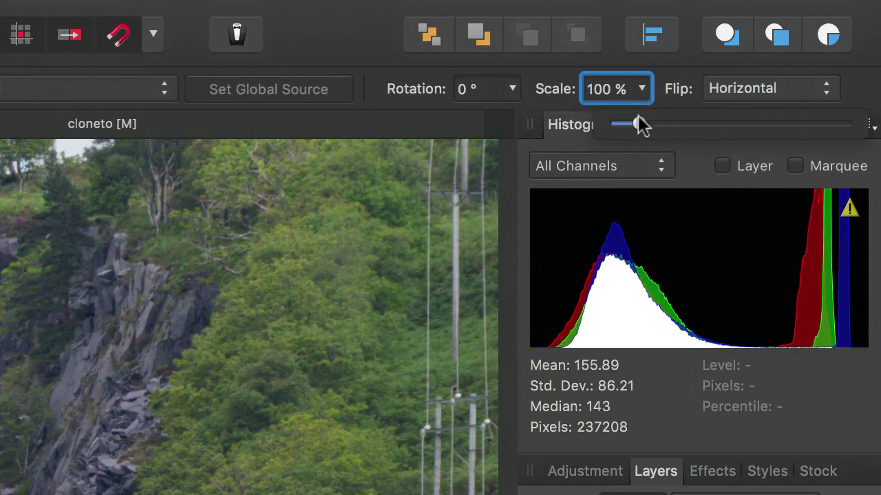
left_click_drag(638, 122, 635, 123)
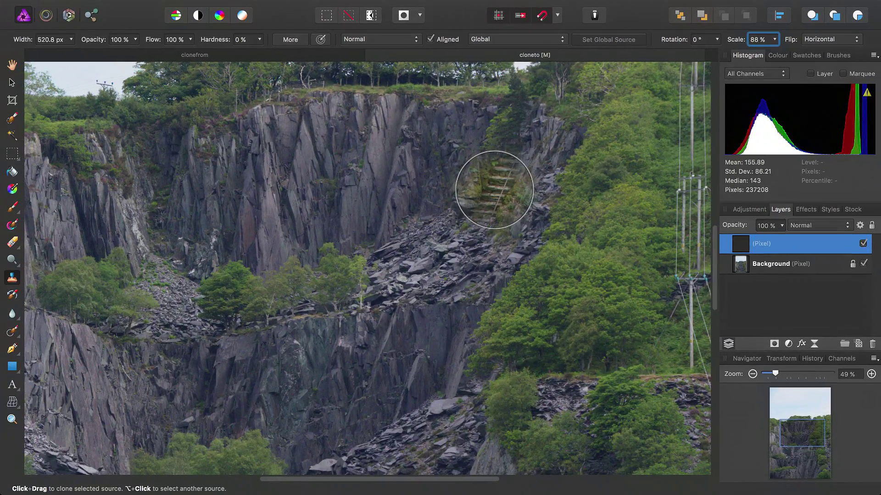
scroll(507, 143, "down", 3)
Clone a patch near the cliff top and foliage over the power poles, undoing the stray stroke.
mouse_move(507, 147)
left_mouse_down()
mouse_move(509, 127)
mouse_move(472, 220)
left_mouse_up()
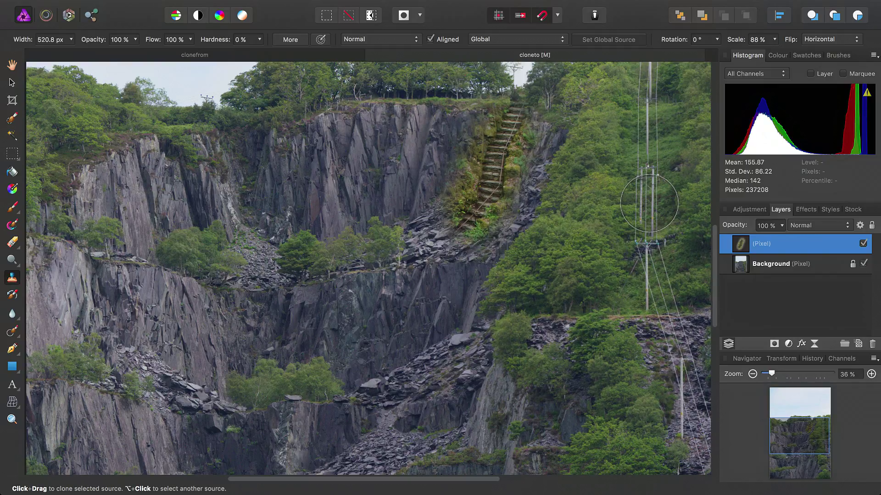
left_click_drag(650, 204, 632, 202)
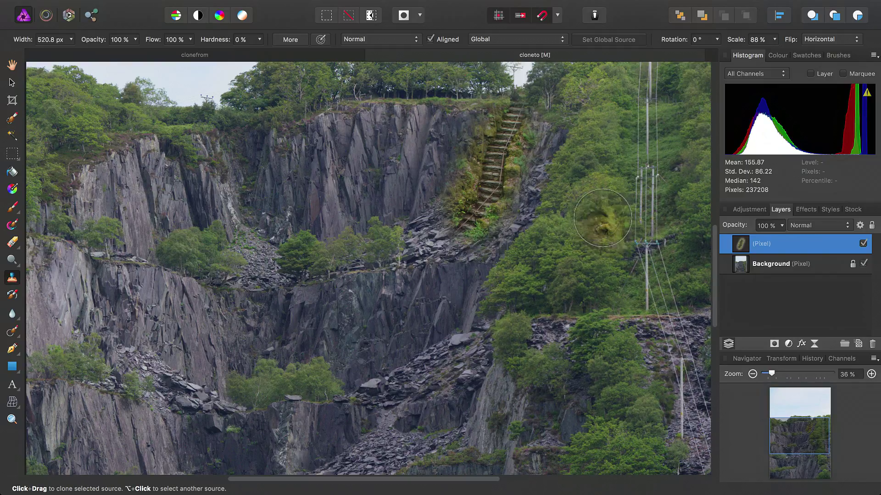
key("super+z")
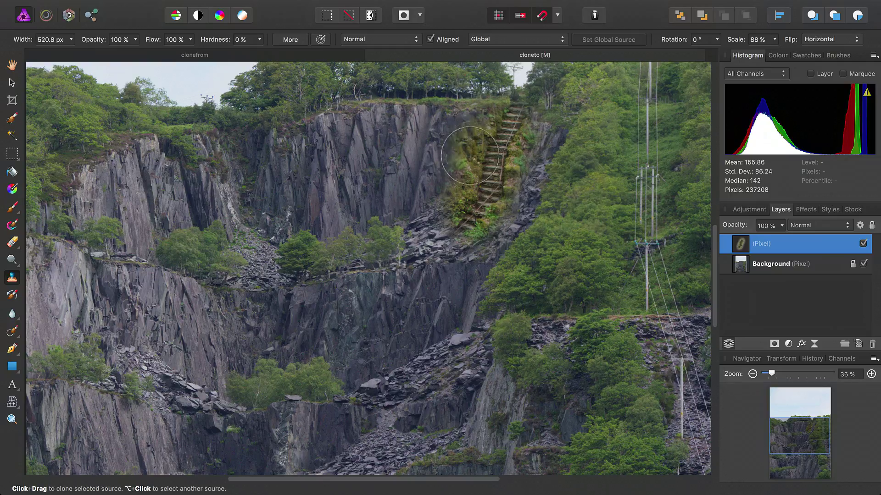
Select the Erase Brush with the first cloudy brush from the Texture category.
left_click(12, 243)
left_click(55, 244)
scroll(534, 185, "up", 2)
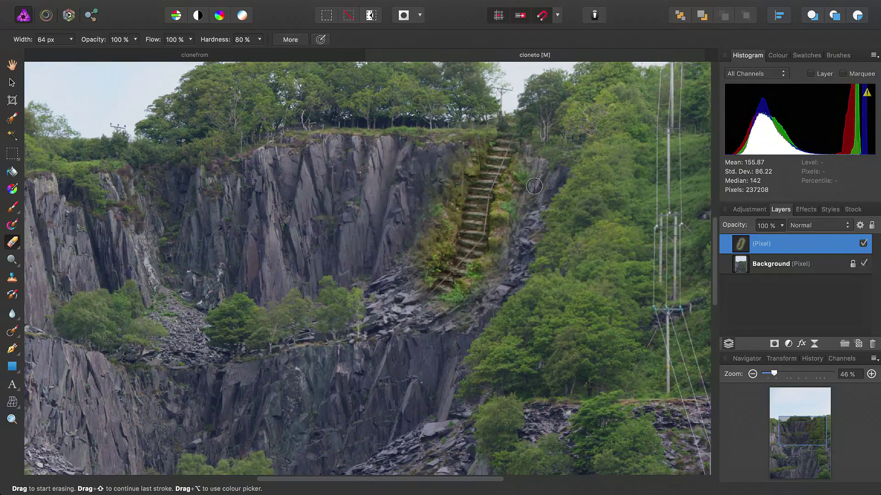
scroll(534, 186, "up", 3)
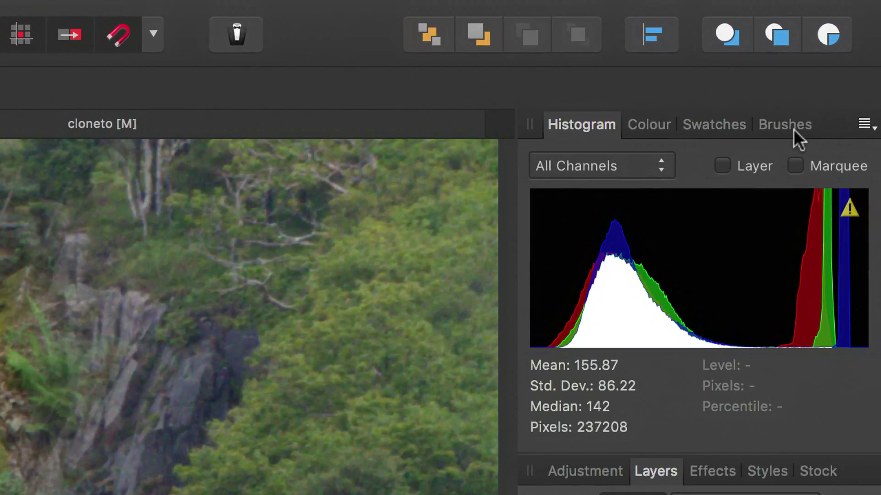
left_click(843, 61)
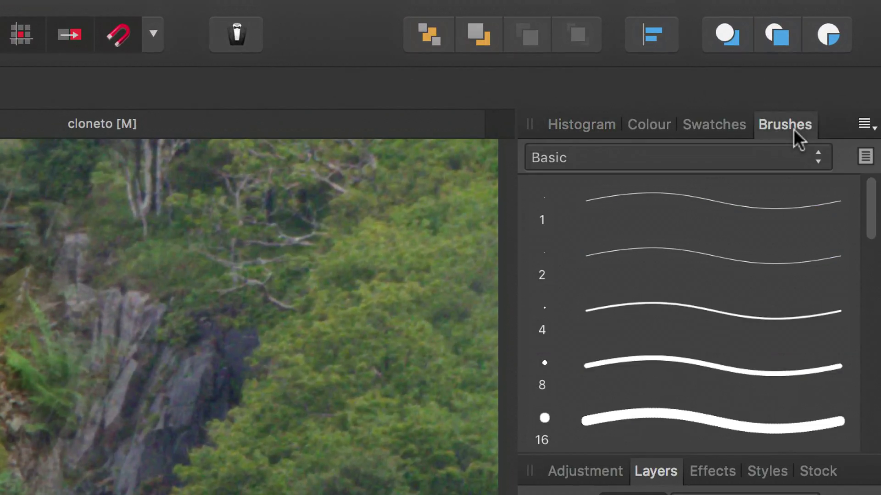
left_click(808, 153)
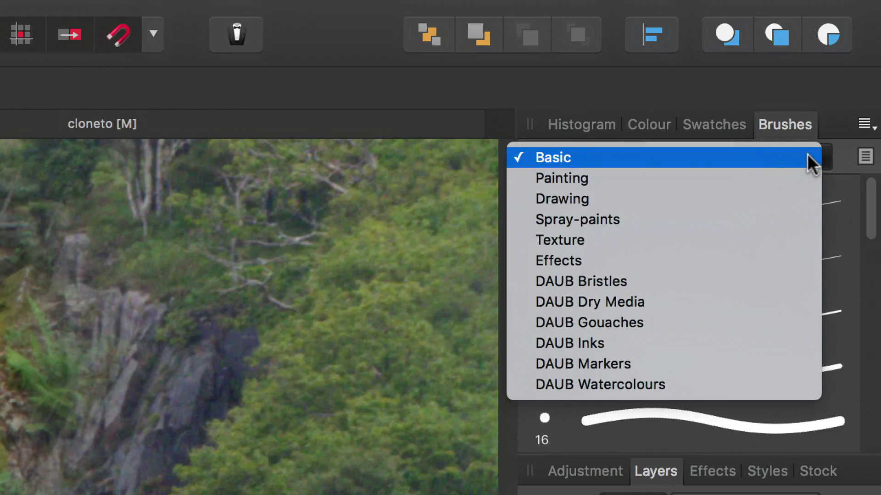
left_click(560, 236)
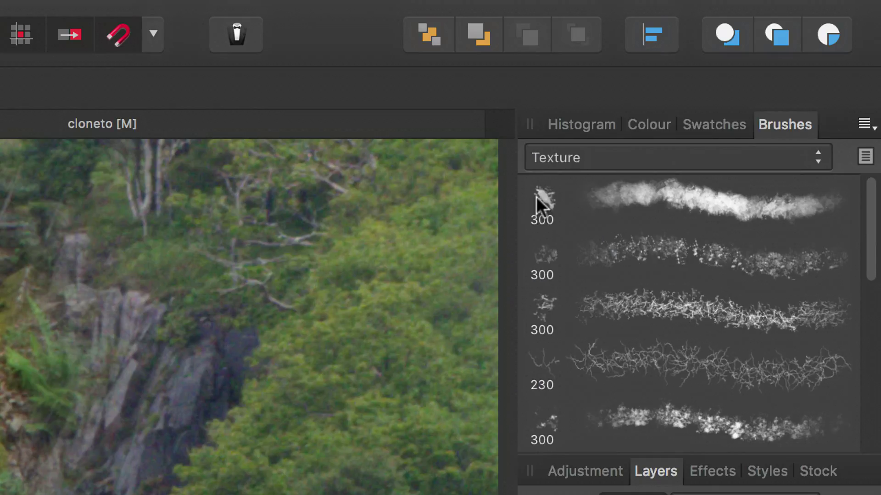
left_click(538, 198)
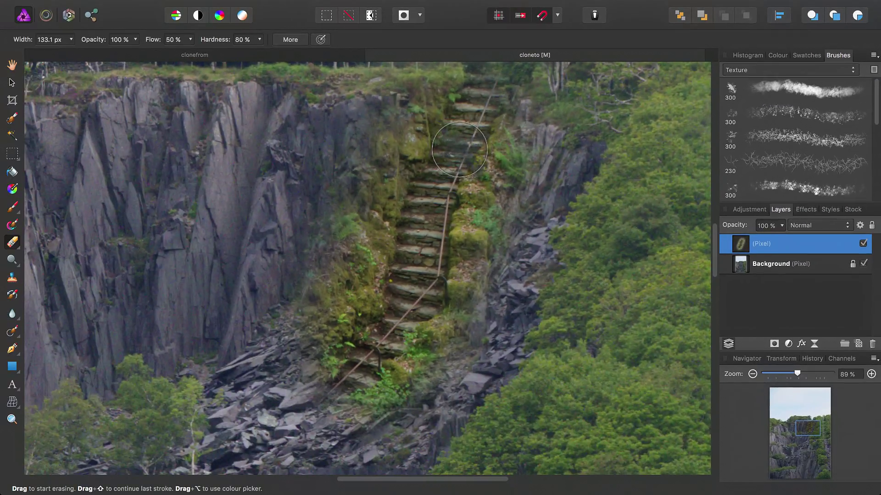
Erase the foliage along the left and right sides of the stairs.
scroll(379, 385, "down", 2)
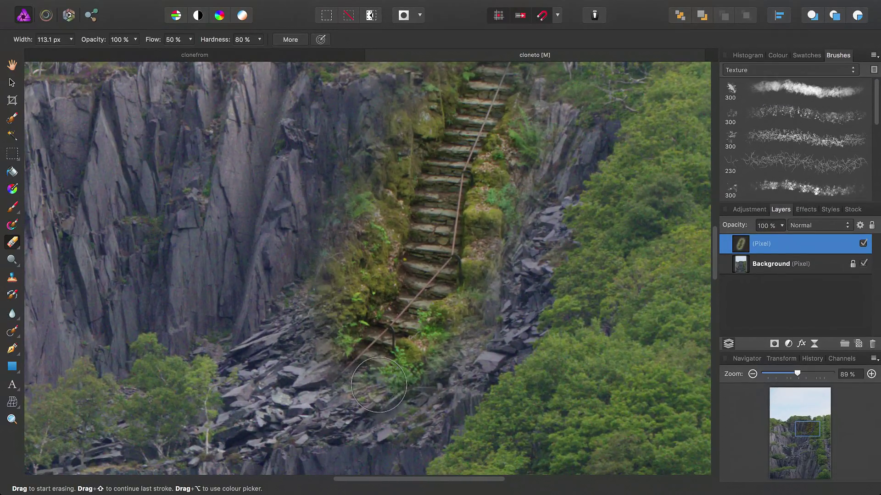
mouse_move(379, 385)
left_mouse_down()
mouse_move(391, 402)
mouse_move(412, 391)
mouse_move(443, 367)
mouse_move(443, 351)
mouse_move(470, 344)
mouse_move(499, 313)
mouse_move(509, 251)
mouse_move(501, 235)
mouse_move(538, 126)
mouse_move(528, 124)
mouse_move(503, 186)
mouse_move(475, 343)
mouse_move(455, 322)
mouse_move(406, 384)
mouse_move(362, 415)
left_mouse_up()
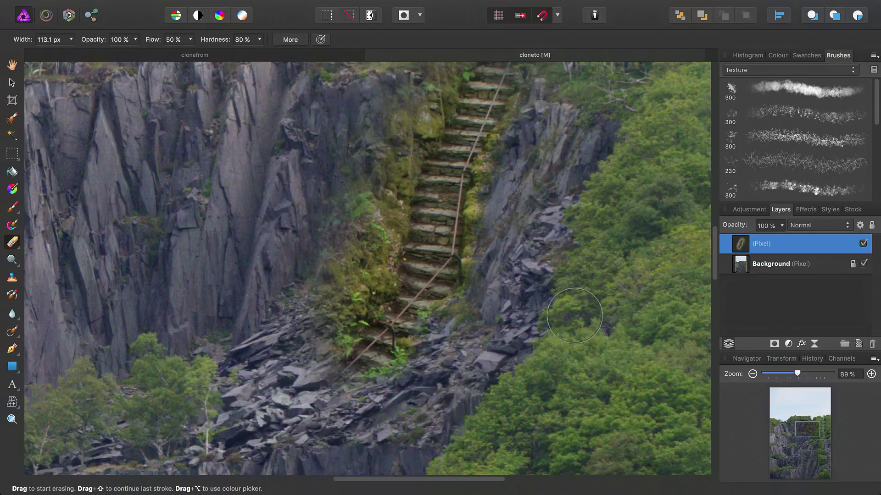
scroll(574, 316, "up", 2)
scroll(575, 315, "left", 2)
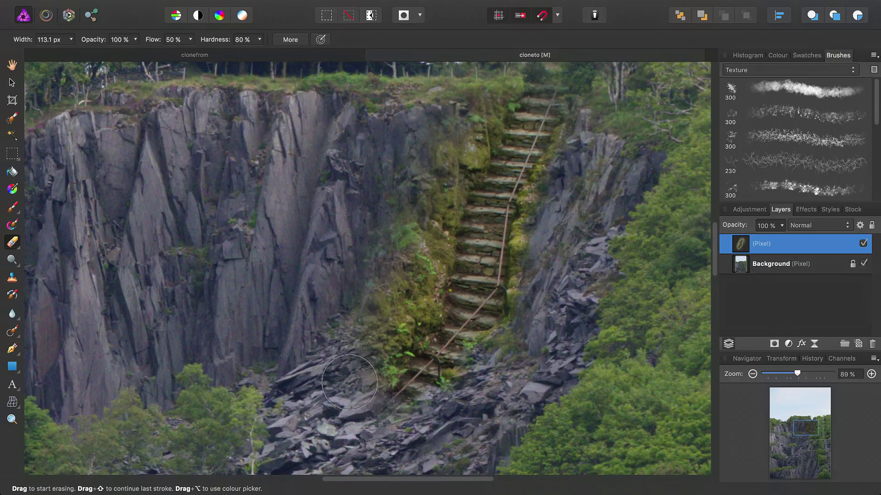
mouse_move(350, 382)
left_mouse_down()
mouse_move(462, 126)
mouse_move(486, 98)
mouse_move(440, 193)
mouse_move(415, 298)
mouse_move(377, 399)
left_mouse_up()
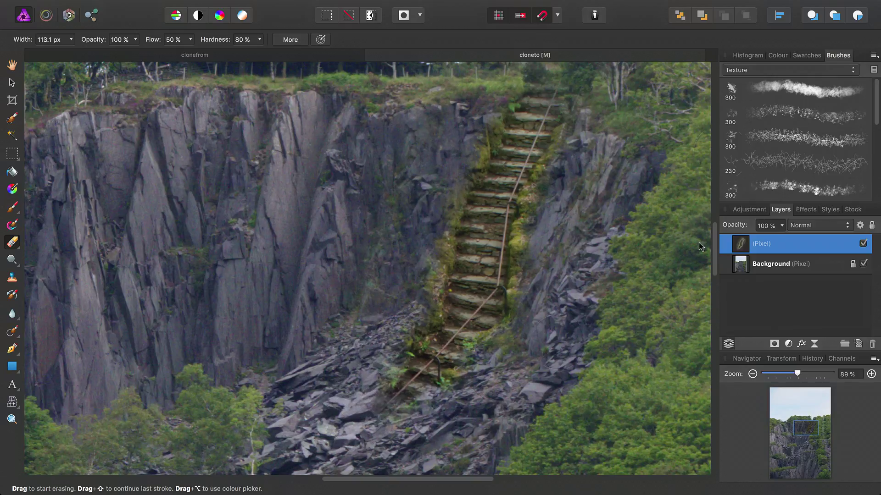
mouse_move(574, 112)
left_mouse_down()
mouse_move(564, 160)
mouse_move(525, 221)
mouse_move(528, 326)
mouse_move(519, 349)
left_mouse_up()
mouse_move(447, 405)
left_mouse_down()
mouse_move(386, 345)
mouse_move(421, 294)
mouse_move(444, 165)
mouse_move(494, 83)
mouse_move(438, 216)
mouse_move(421, 293)
left_mouse_up()
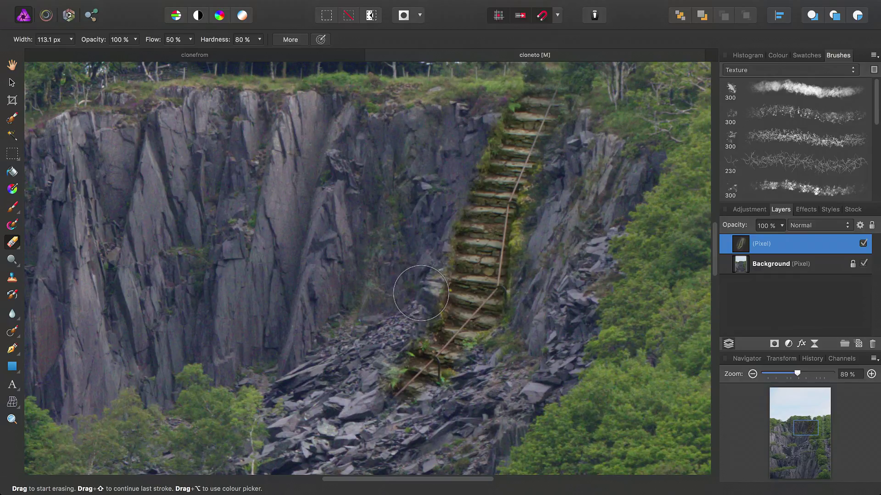
mouse_move(592, 268)
left_mouse_down()
mouse_move(532, 247)
mouse_move(532, 238)
mouse_move(546, 198)
mouse_move(592, 129)
left_mouse_up()
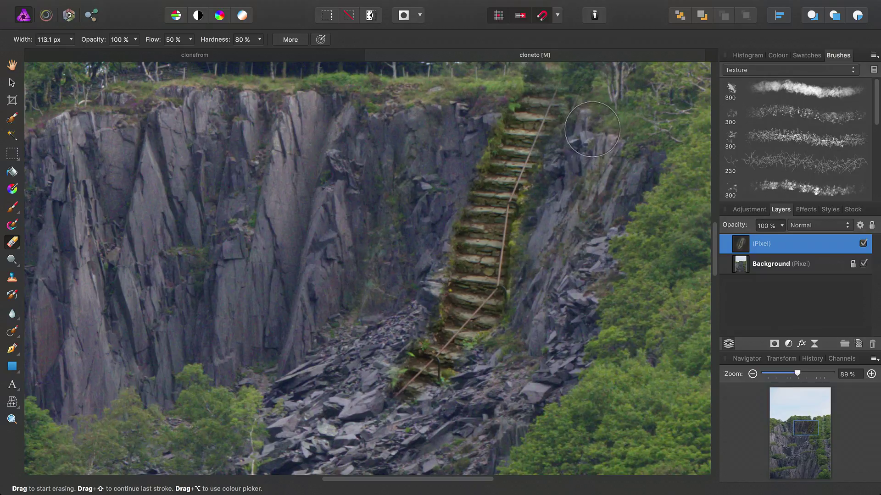
Erase the plants and rope end at the base of the stairs.
scroll(621, 119, "up", 3)
scroll(521, 227, "up", 3)
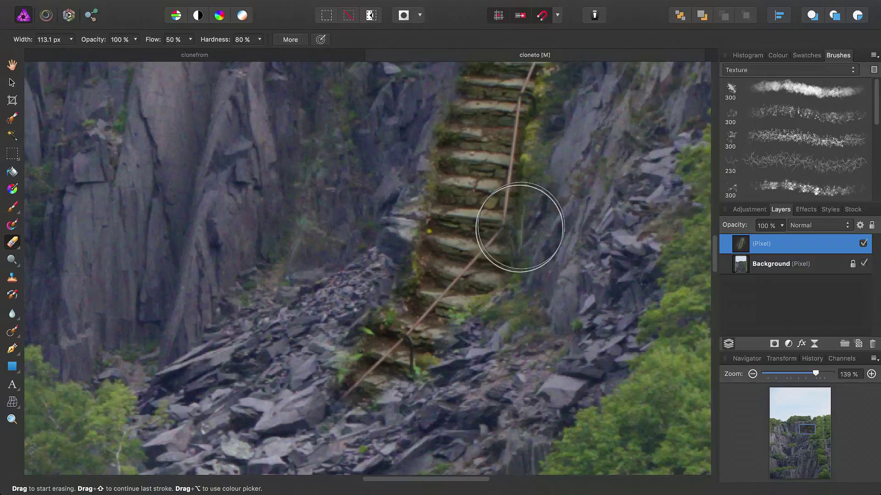
scroll(574, 285, "down", 2)
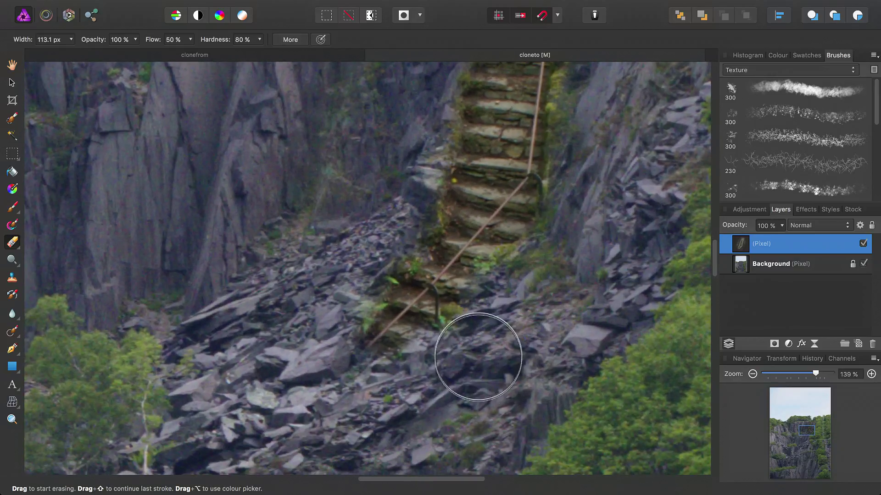
mouse_move(349, 356)
left_mouse_down()
mouse_move(389, 329)
mouse_move(369, 327)
mouse_move(378, 304)
left_mouse_up()
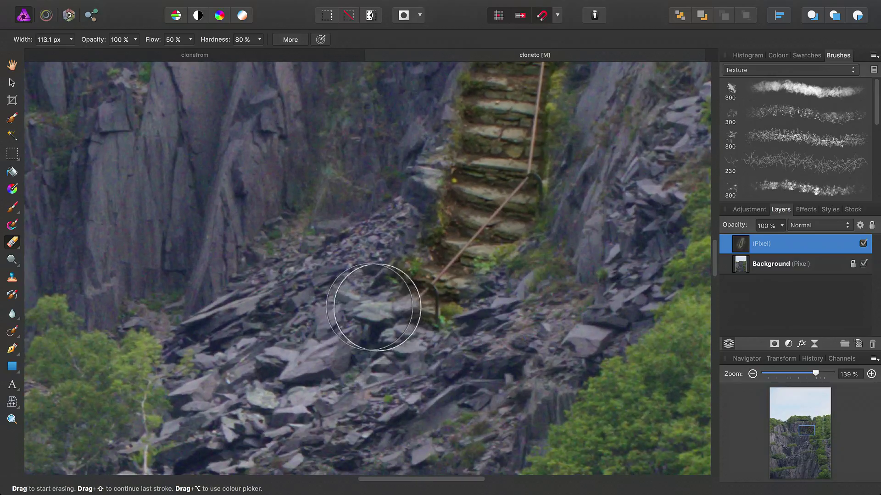
mouse_move(505, 312)
left_mouse_down()
mouse_move(454, 324)
mouse_move(445, 338)
mouse_move(463, 331)
left_mouse_up()
scroll(588, 287, "up", 5)
Add a Curves adjustment layer nested inside the stairs pixel layer.
key("h")
left_click_drag(376, 313, 429, 301)
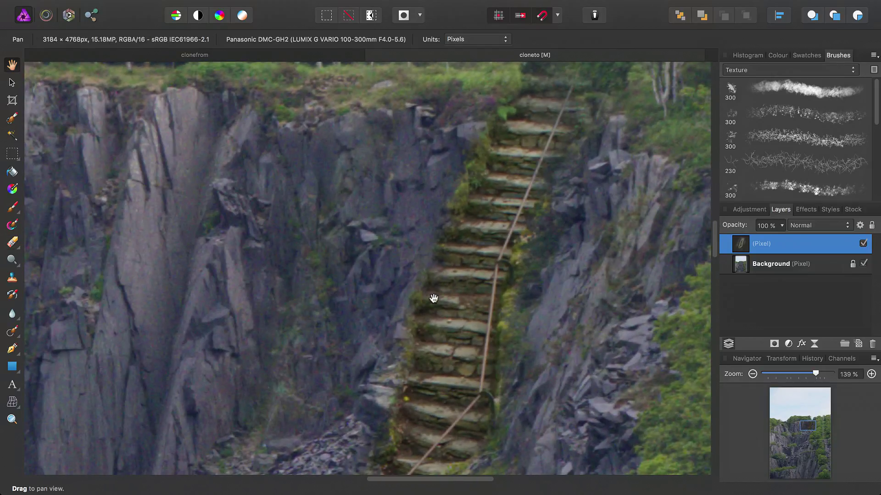
mouse_move(195, 3)
left_click(247, 7)
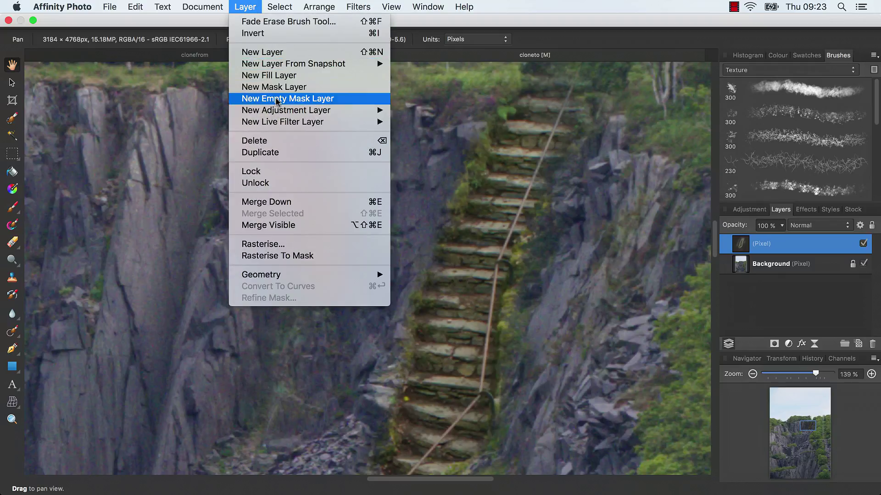
mouse_move(280, 110)
left_click(439, 176)
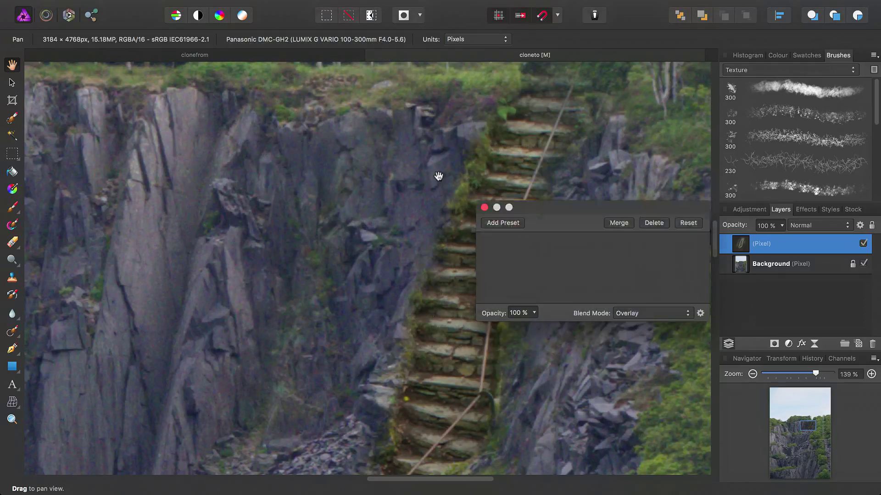
left_click_drag(741, 246, 750, 267)
Move the Curves dialog aside and switch its curve to the Blue channel.
left_click_drag(597, 52, 804, 93)
scroll(439, 192, "down", 3)
scroll(477, 198, "down", 3)
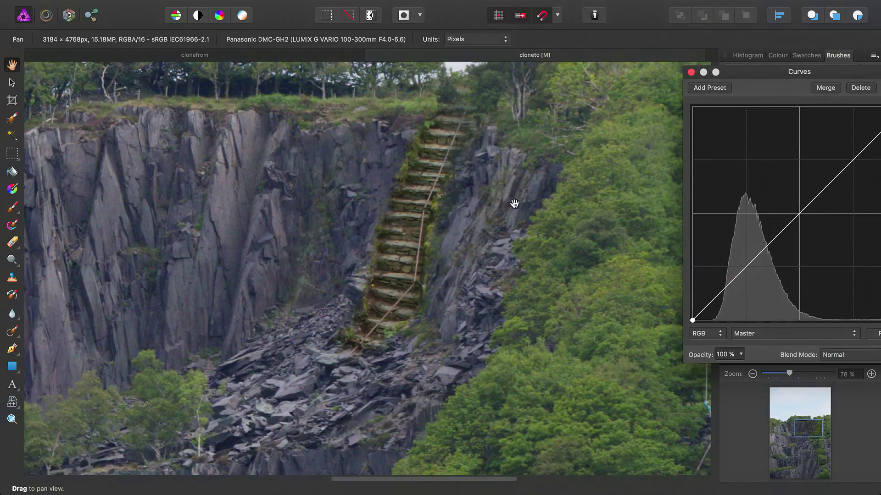
scroll(597, 230, "up", 2)
left_click_drag(739, 68, 593, 60)
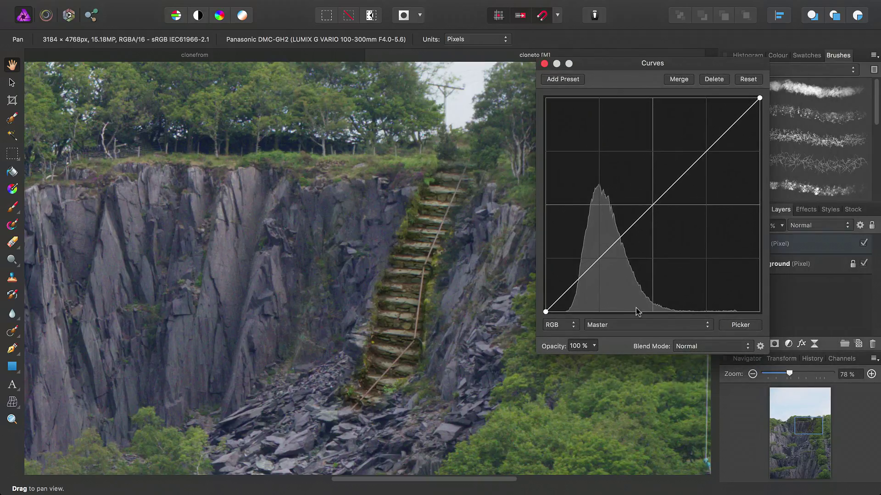
scroll(408, 206, "up", 5)
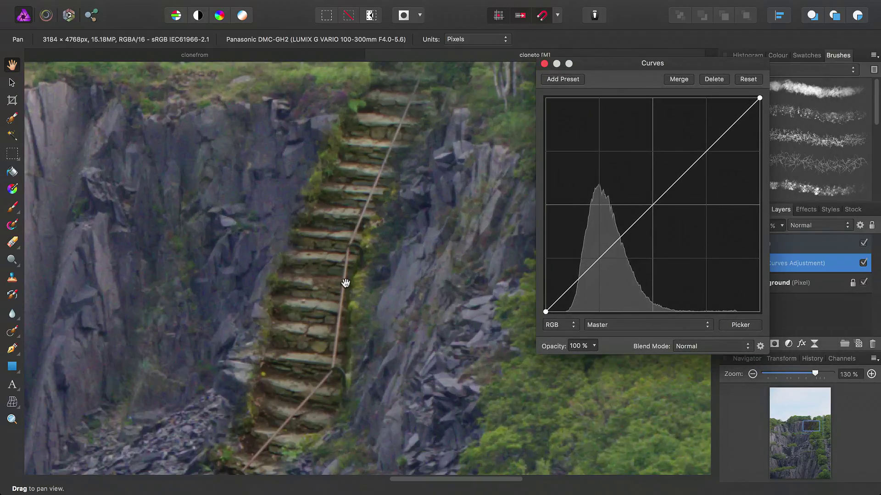
scroll(408, 207, "down", 4)
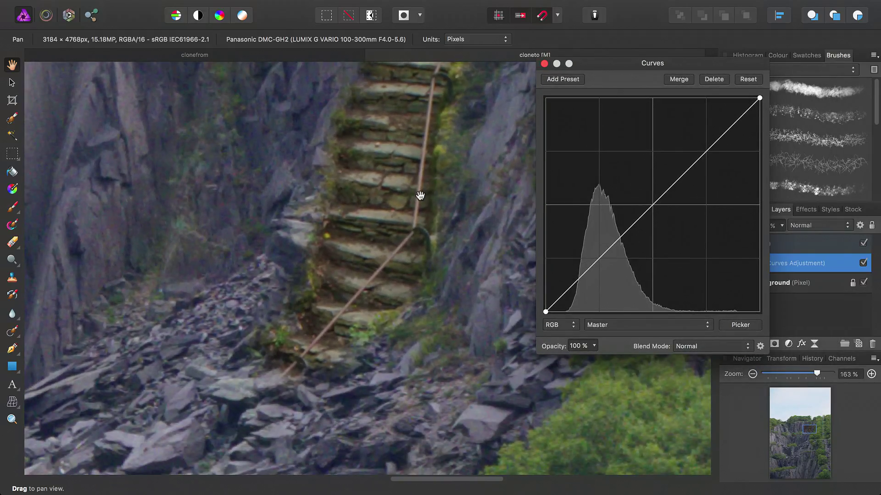
left_click(651, 326)
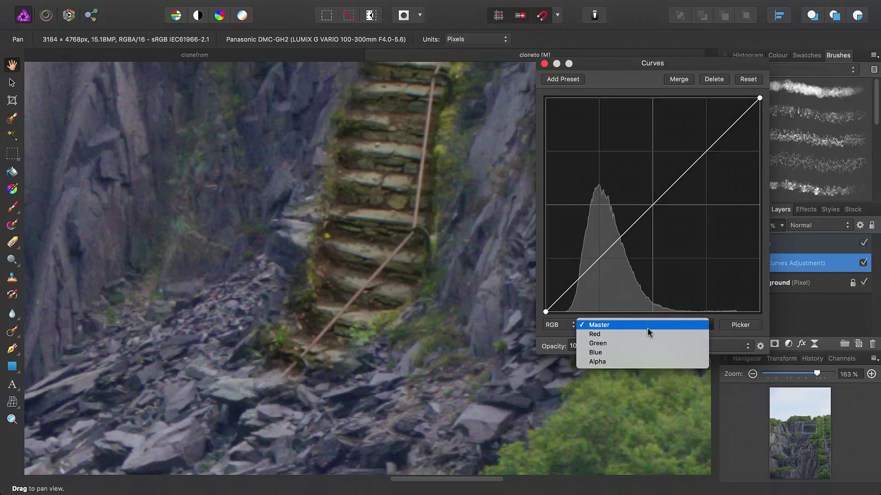
left_click(630, 351)
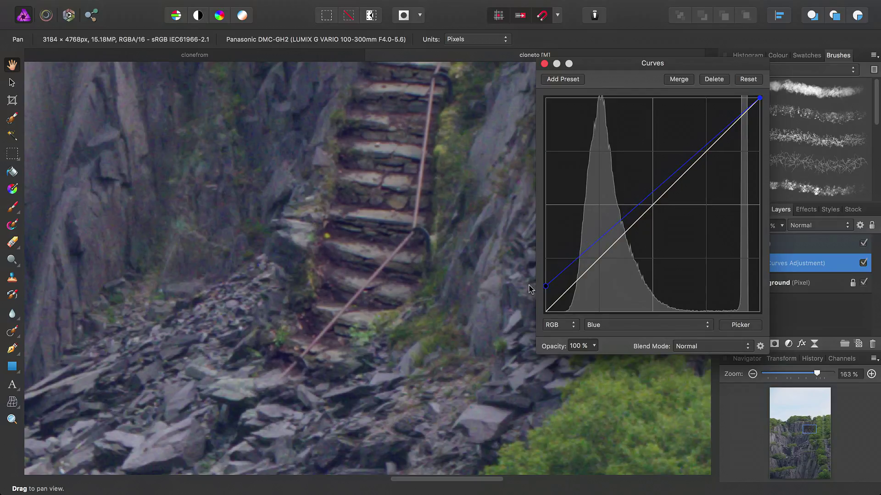
scroll(518, 282, "down", 6)
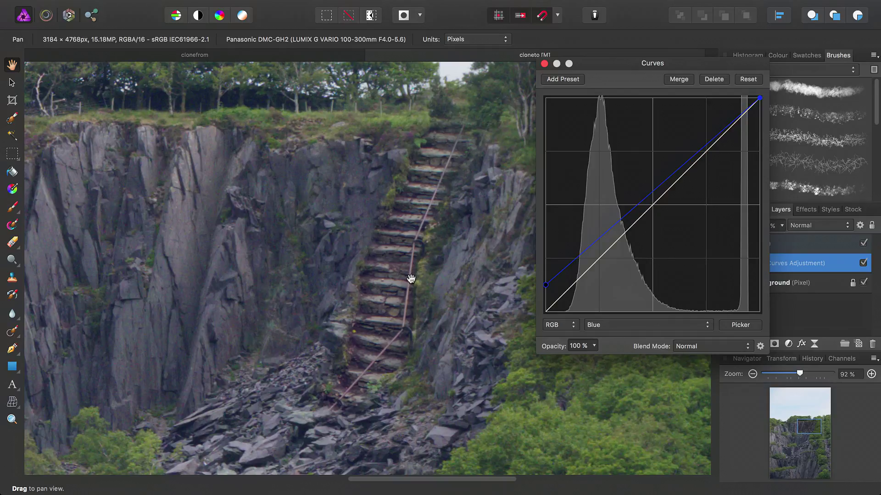
View only the red channel and lower the red curve's highlight point.
left_click(833, 359)
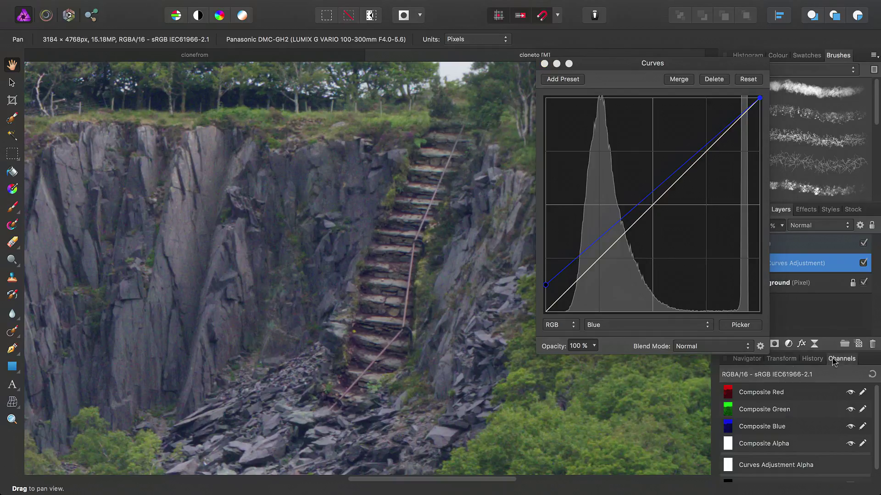
left_click(729, 395, "alt")
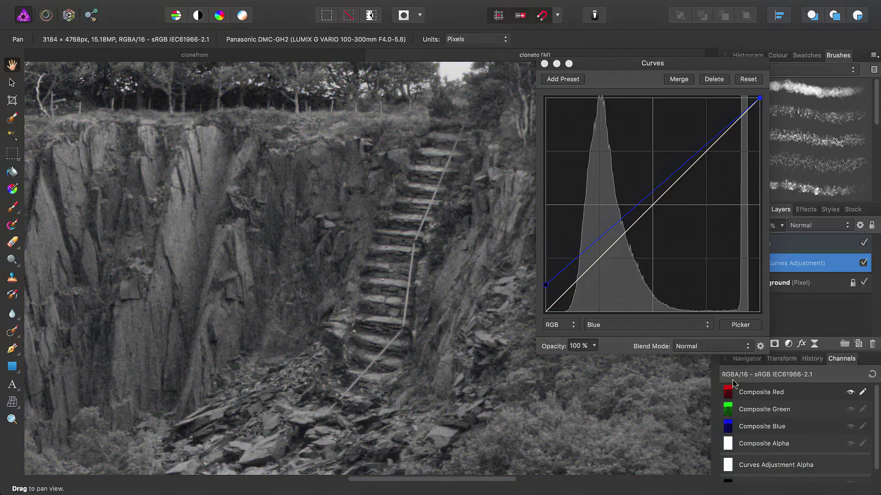
left_click(670, 325)
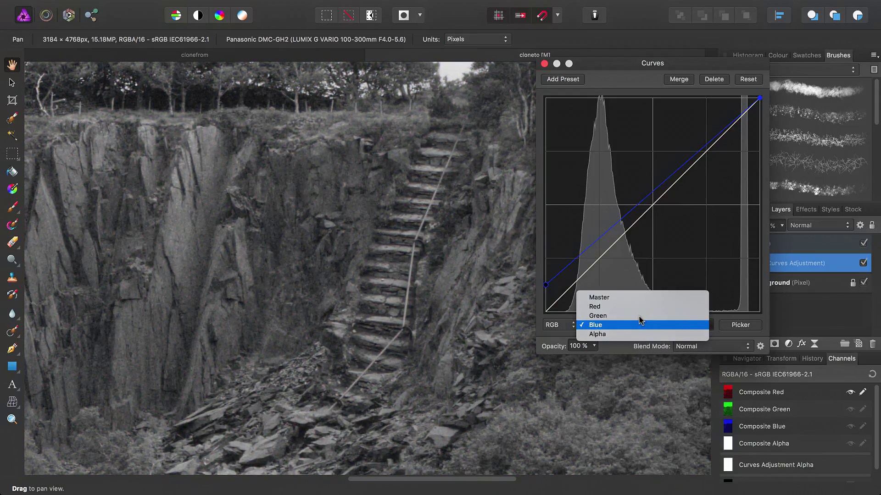
left_click(630, 304)
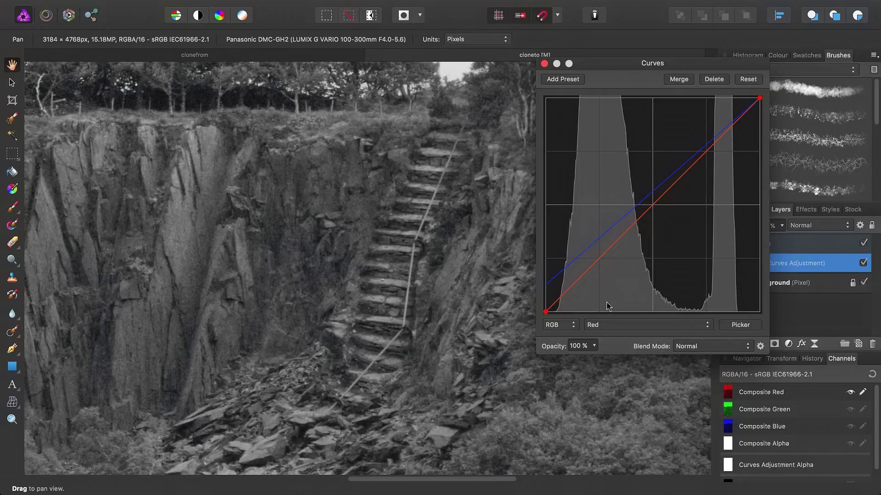
left_click_drag(429, 249, 364, 252)
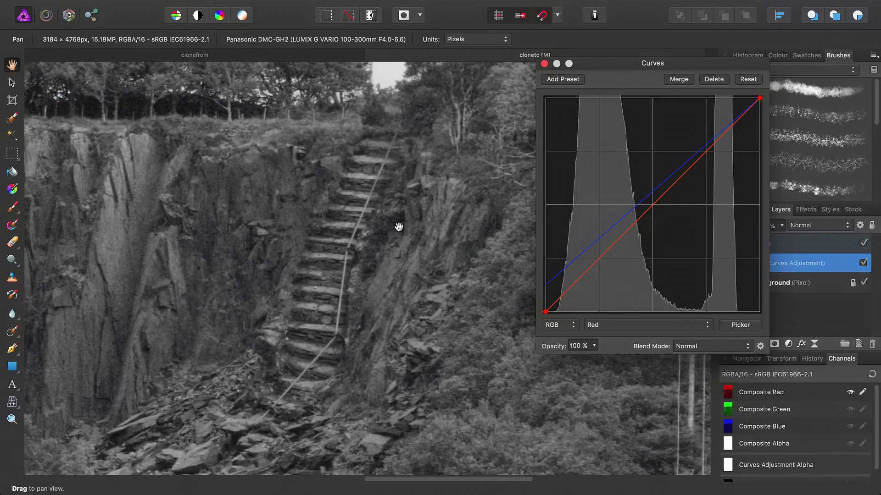
scroll(352, 269, "down", 3)
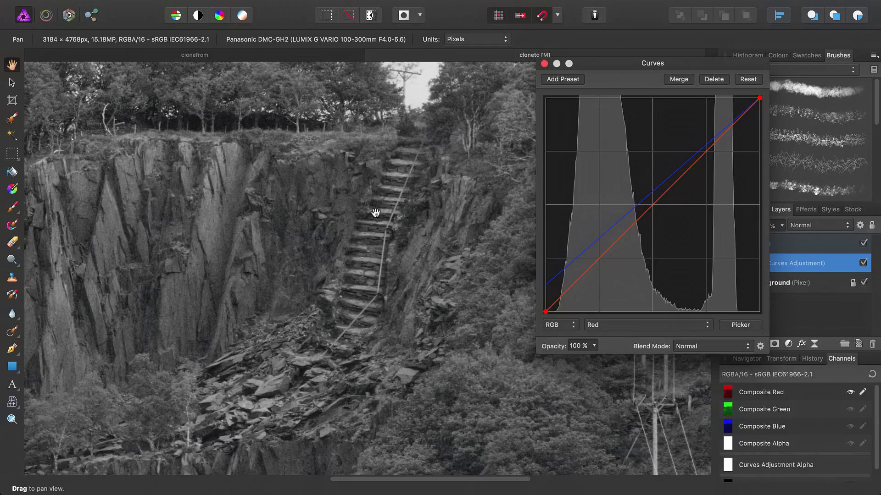
left_click(546, 311)
mouse_move(760, 99)
left_mouse_down()
mouse_move(765, 124)
mouse_move(767, 105)
left_mouse_up()
View only the green channel and lower the green curve's highlights.
left_click(728, 409)
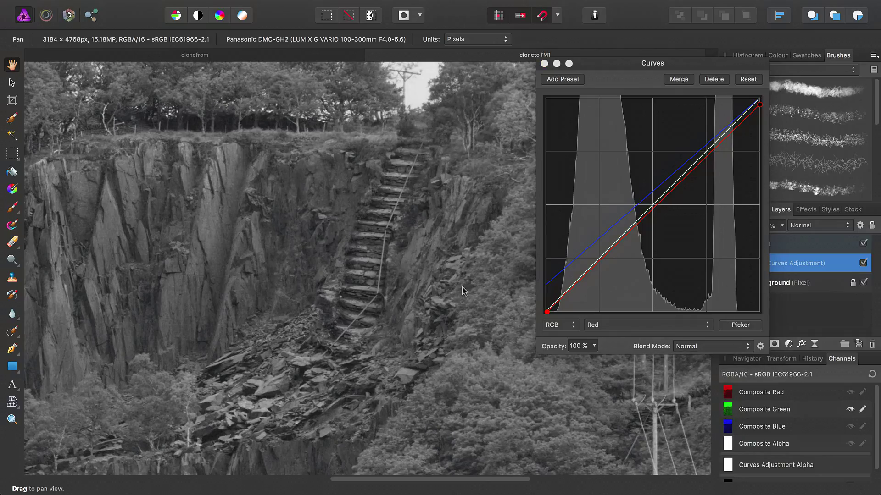
left_click(593, 325)
left_click(597, 336)
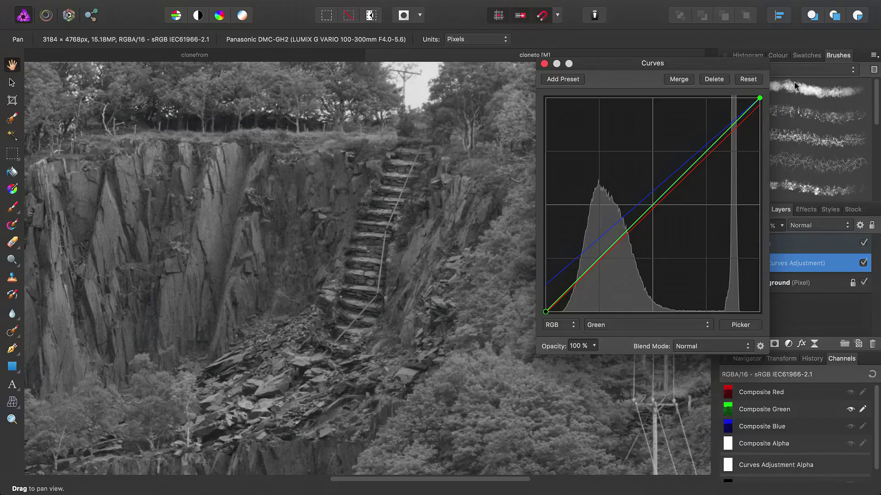
left_click_drag(760, 98, 761, 104)
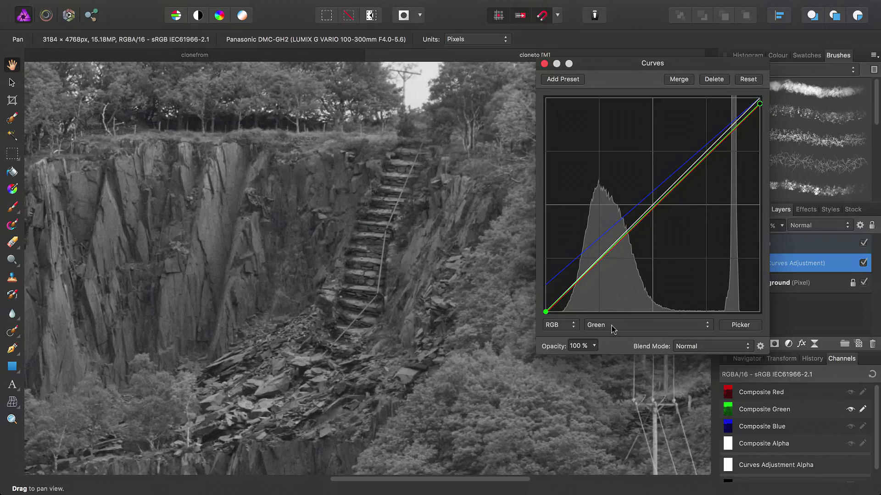
View only the blue channel and lower the blue curve's highlights.
left_click(728, 427)
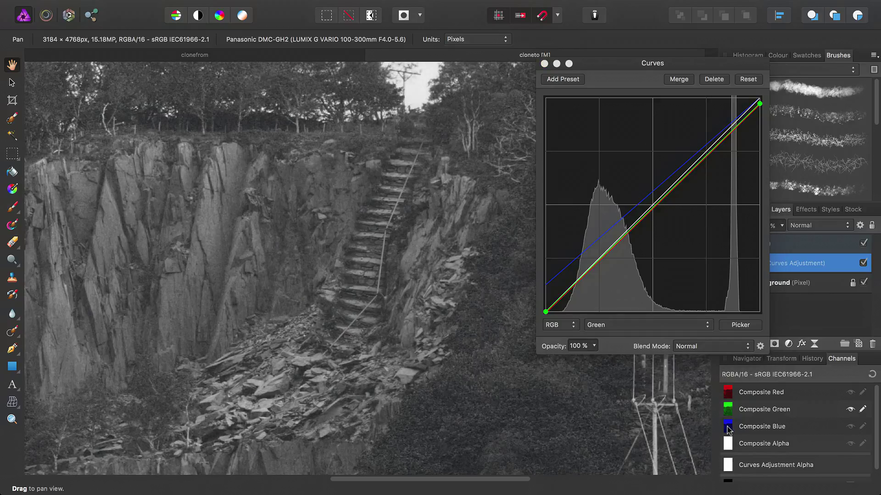
left_click(622, 327)
left_click(614, 334)
left_click_drag(418, 240, 401, 246)
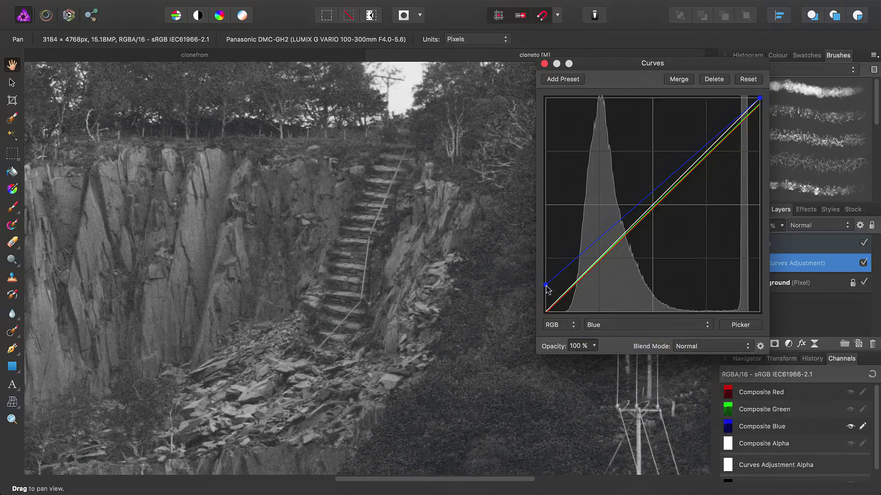
mouse_move(760, 101)
left_mouse_down()
mouse_move(765, 120)
mouse_move(764, 108)
left_mouse_up()
left_click_drag(620, 74, 603, 123)
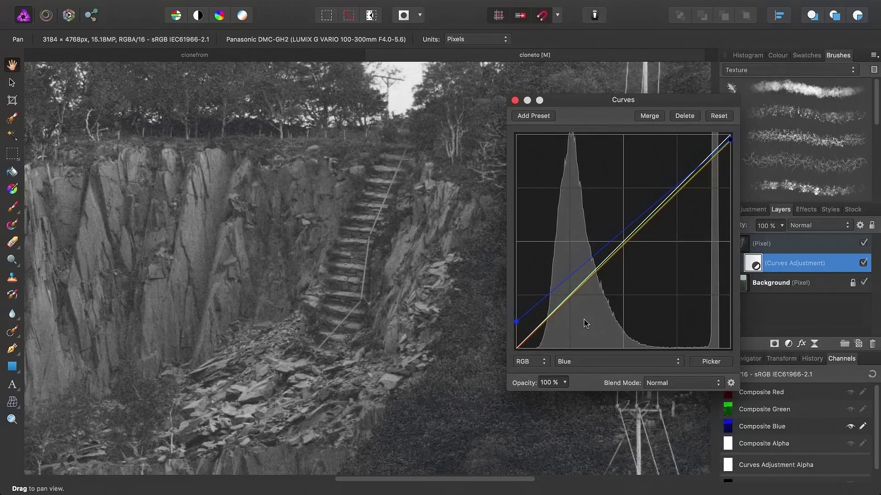
Close the curves editor, restore all colour channels, and keep the Curves adjustment on.
left_click(514, 100)
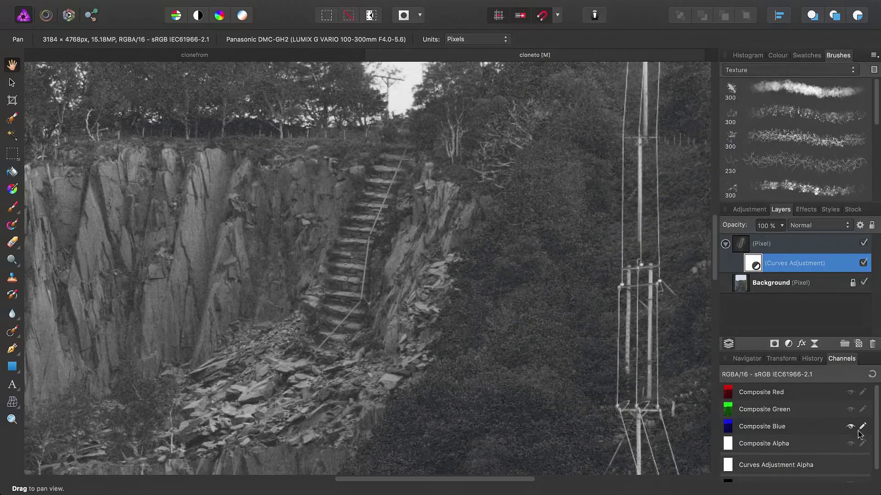
left_click(850, 410)
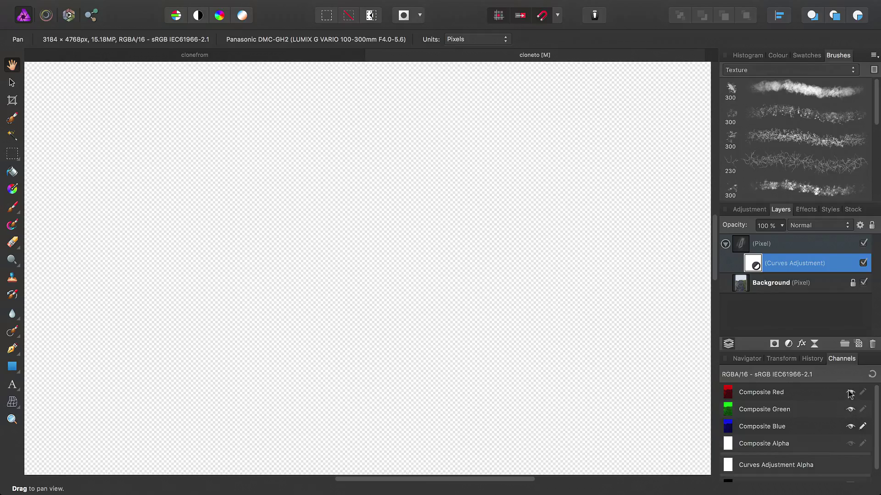
left_click(850, 444)
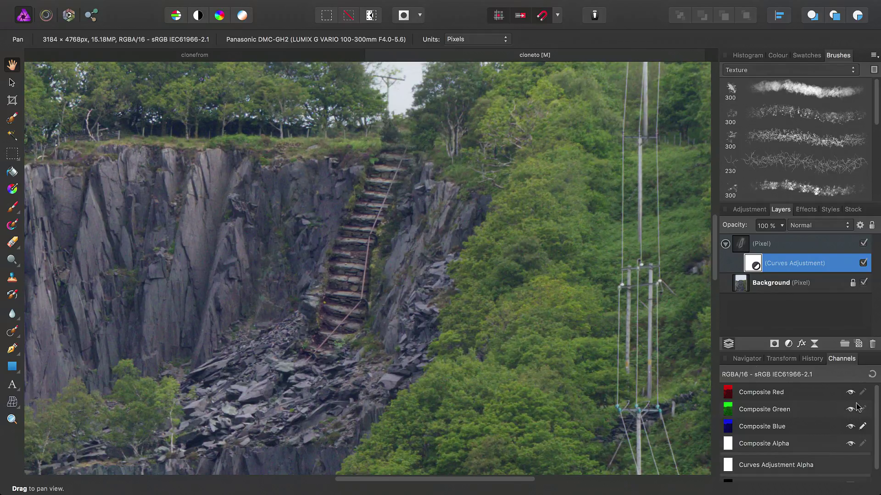
scroll(464, 319, "down", 5)
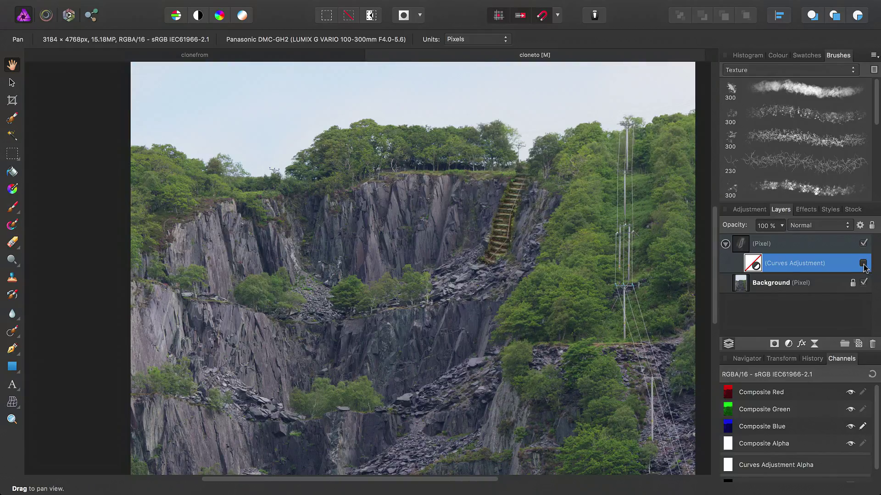
scroll(547, 231, "up", 6)
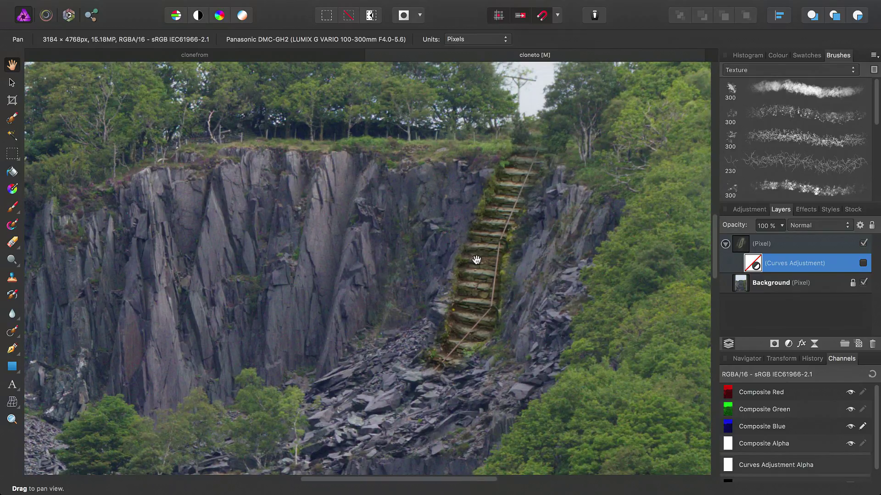
left_click(862, 263)
left_click_drag(363, 266, 414, 265)
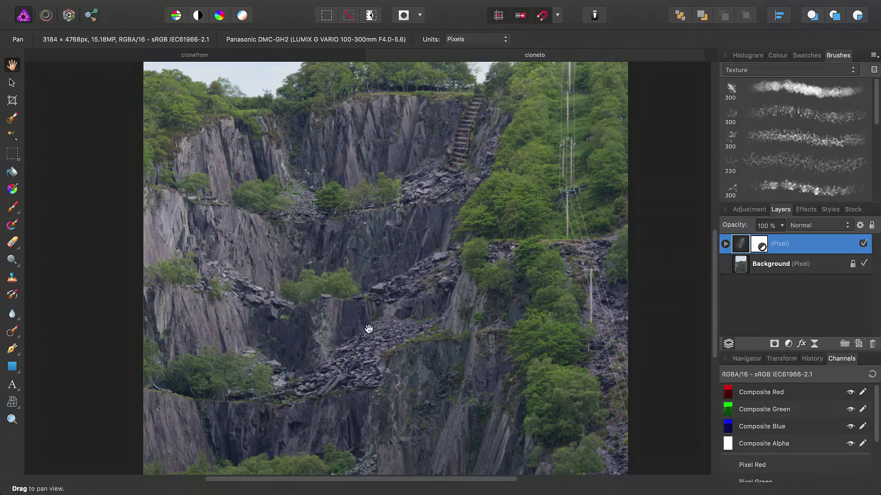
left_click_drag(364, 325, 380, 366)
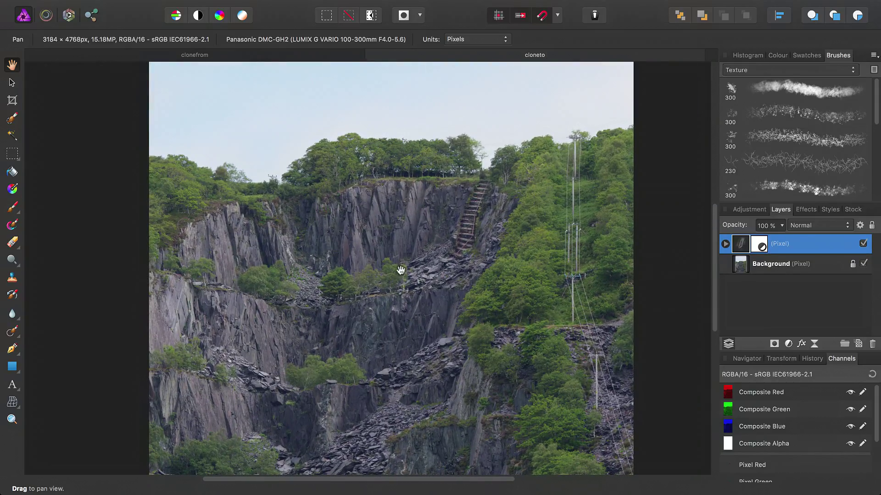